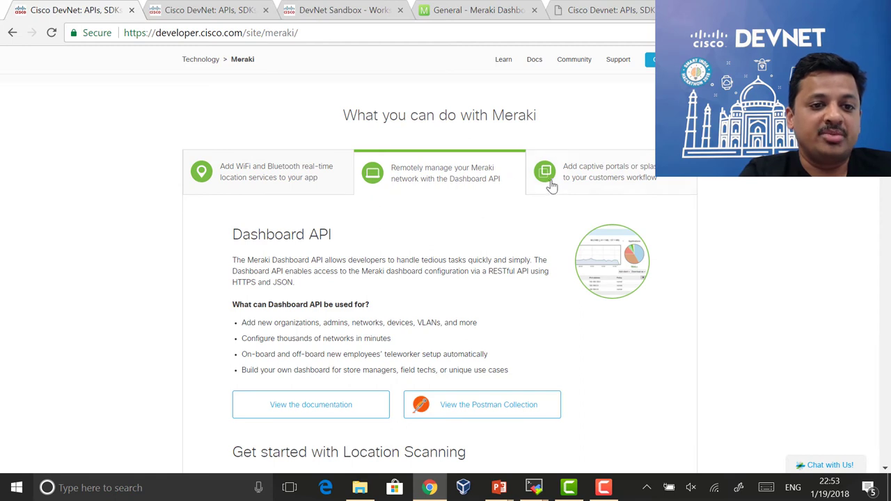
# - Review the captive portal section and the WiFi and Bluetooth location services section of the DevNet Meraki page
pyautogui.click(564, 186)
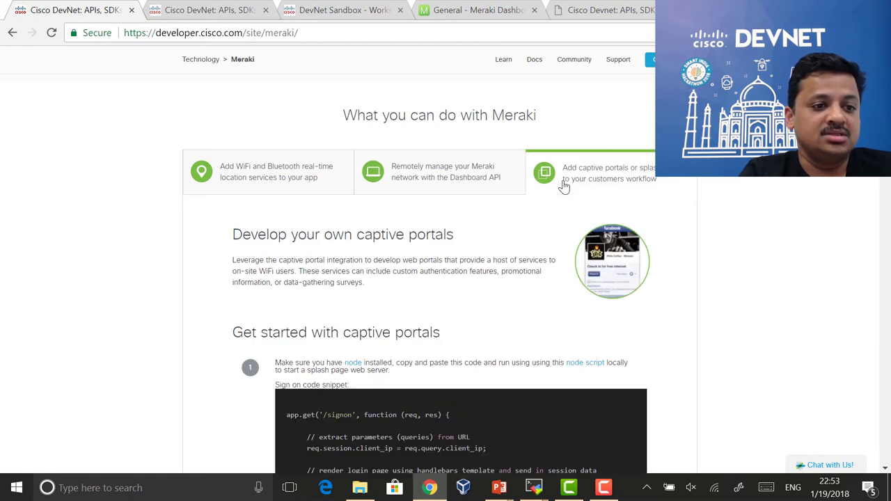
pyautogui.click(223, 171)
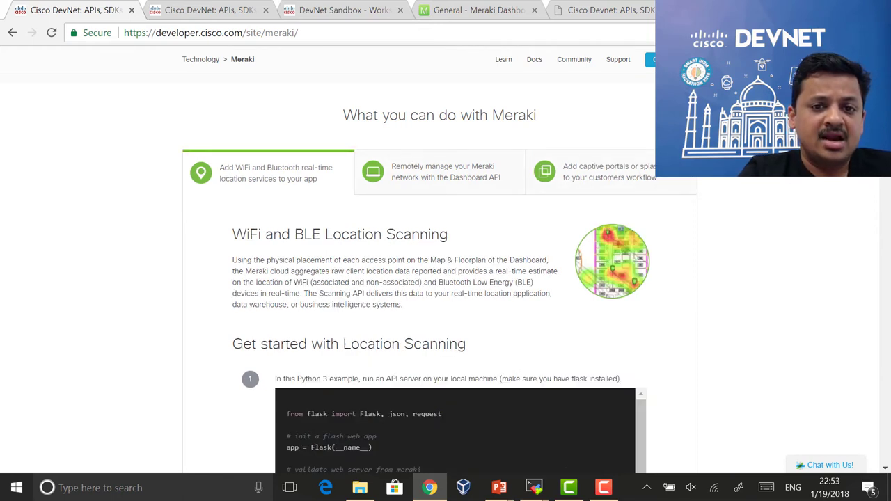
pyautogui.click(499, 18)
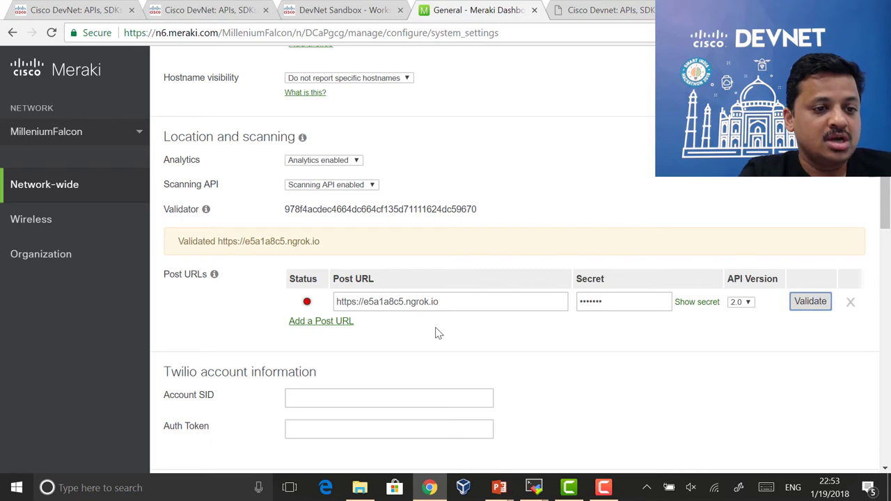
pyautogui.click(343, 15)
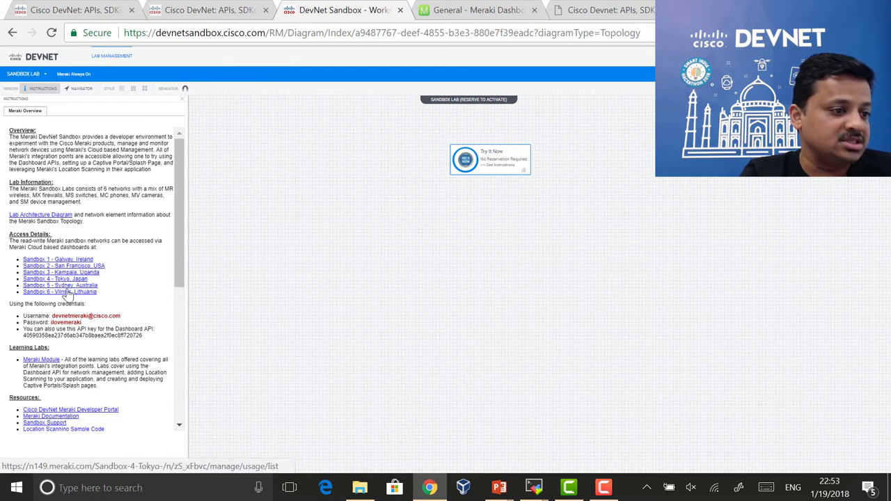
pyautogui.click(509, 10)
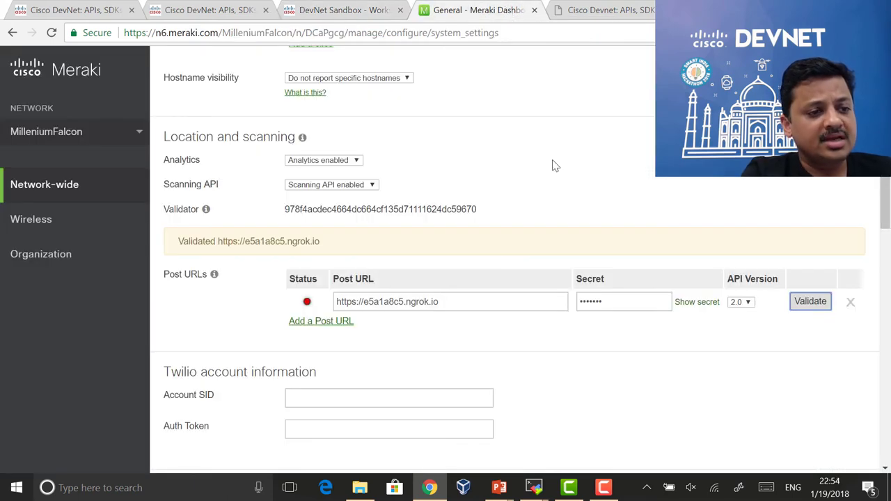
pyautogui.click(815, 306)
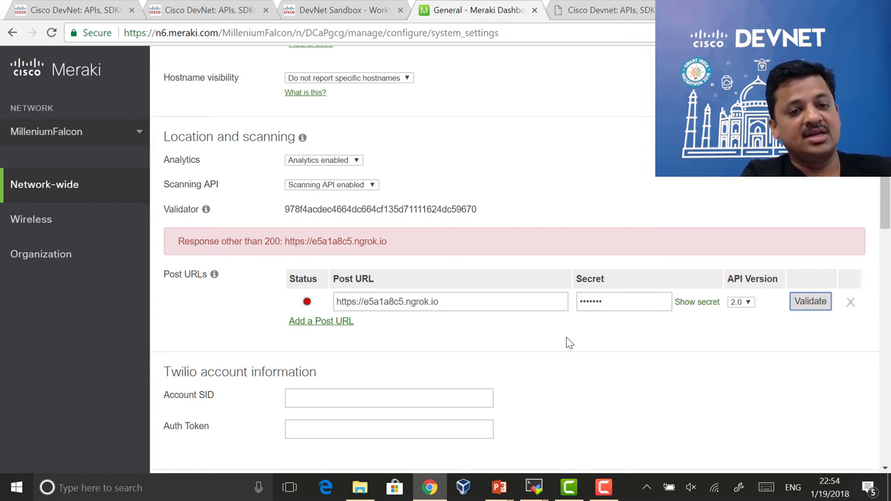
# - Examine the Python 3 Flask example under Get started with Location Scanning on the DevNet Meraki page
pyautogui.click(97, 16)
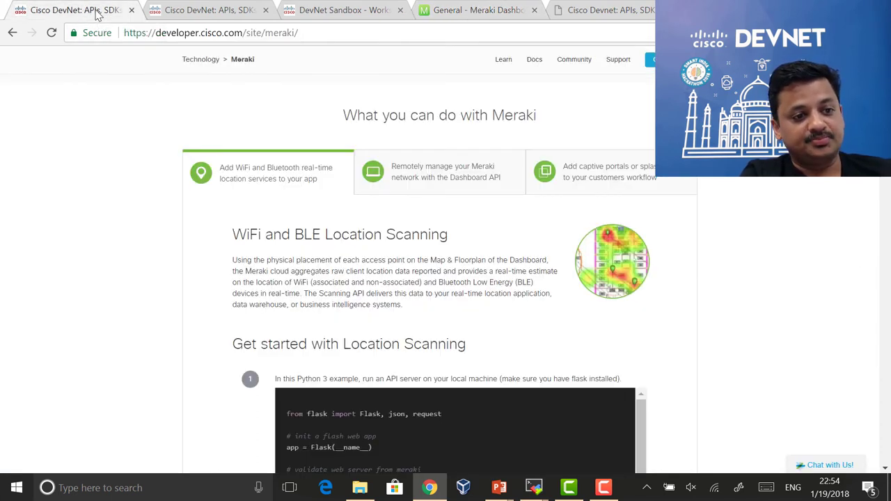
pyautogui.scroll(-3, 296, 275)
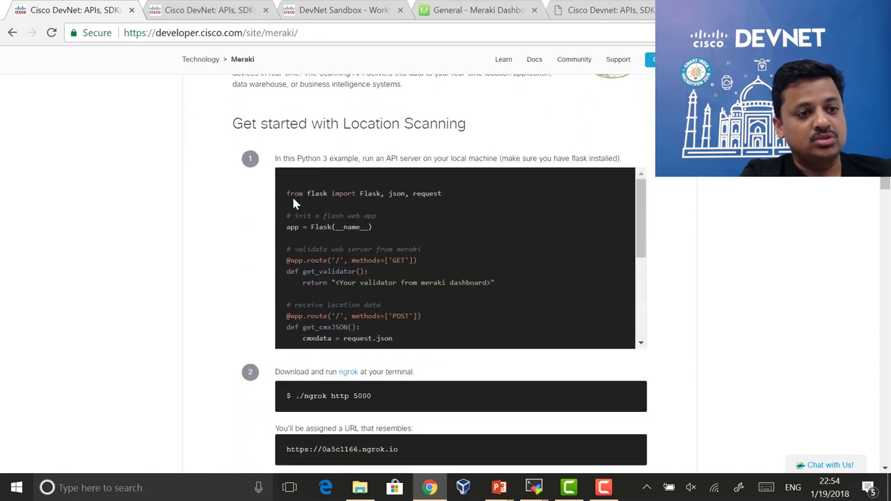
pyautogui.moveTo(287, 194); pyautogui.dragTo(360, 287)
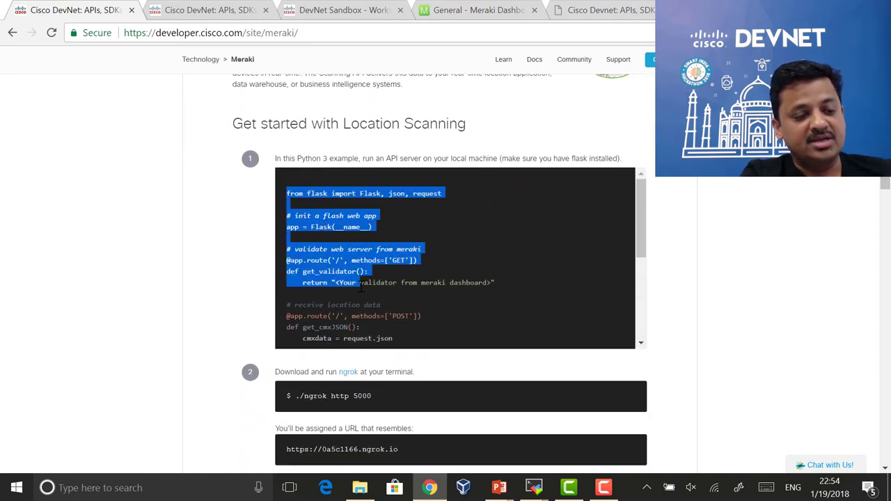
pyautogui.click(370, 236)
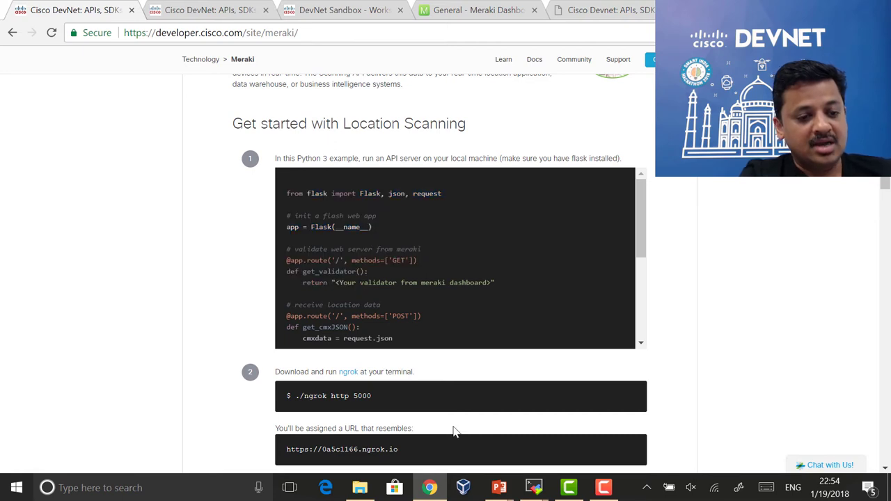
# - Switch to the MobaXterm terminal, print the working directory with pwd and list its files with ls
pyautogui.moveTo(534, 490)
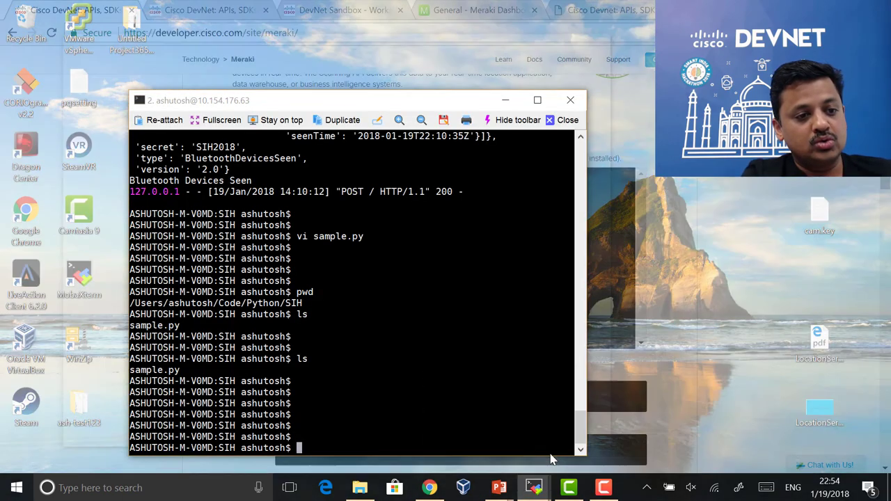
pyautogui.click(554, 460)
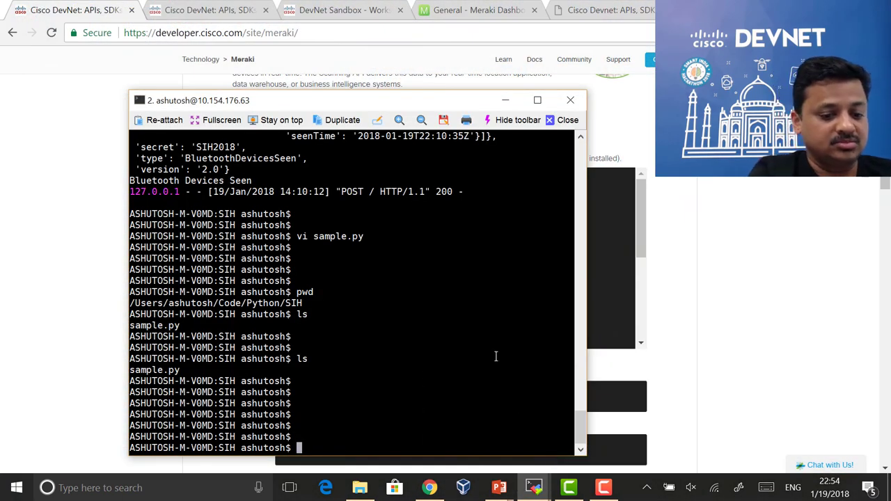
pyautogui.press('Return')
pyautogui.press('Return')
pyautogui.press('Return')
pyautogui.write('pwd')
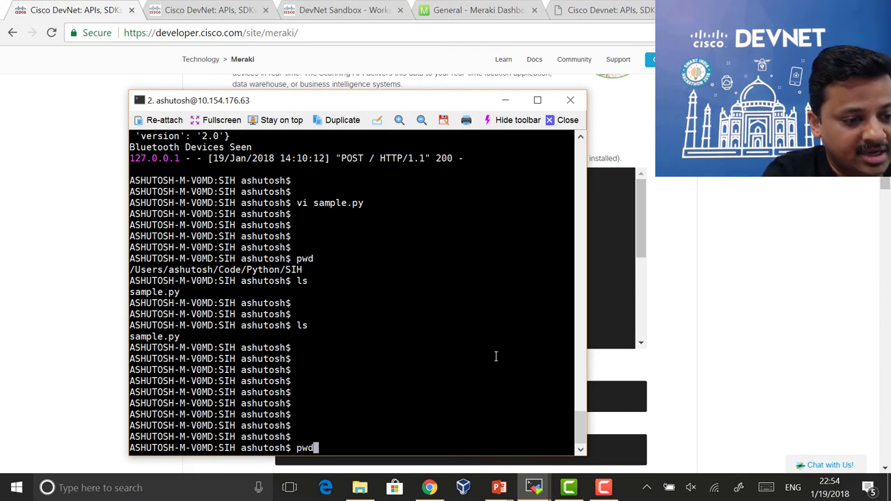
pyautogui.press('Return')
pyautogui.write('ls')
pyautogui.press('Return')
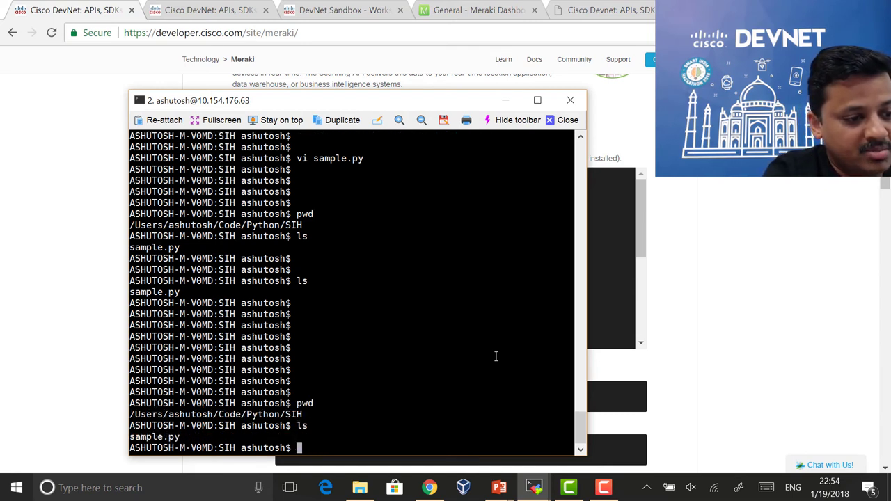
# - Open sample.py in vi and read through the code down to the main block that runs the app
pyautogui.write('vi s')
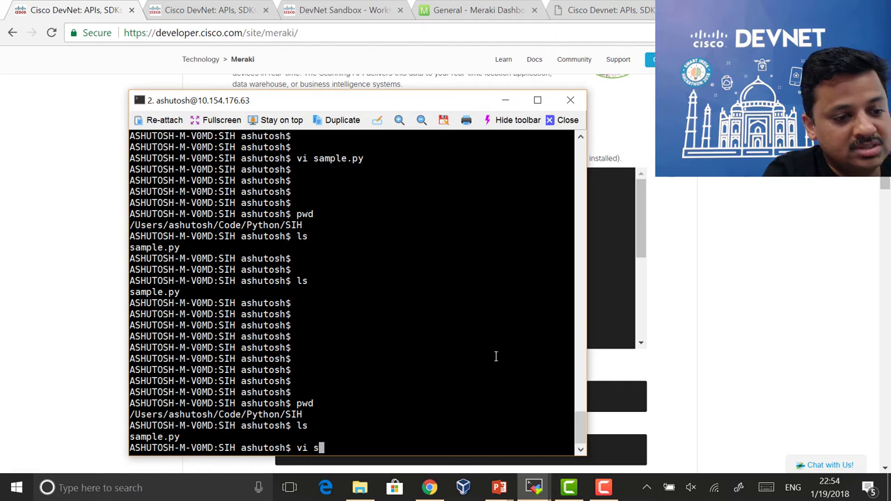
pyautogui.press('Tab')
pyautogui.press('Return')
pyautogui.press('Down')
pyautogui.press('Down')
pyautogui.press('Down')
pyautogui.press('Down')
pyautogui.press('Down')
pyautogui.press('Down')
pyautogui.press('Down')
pyautogui.press('Down')
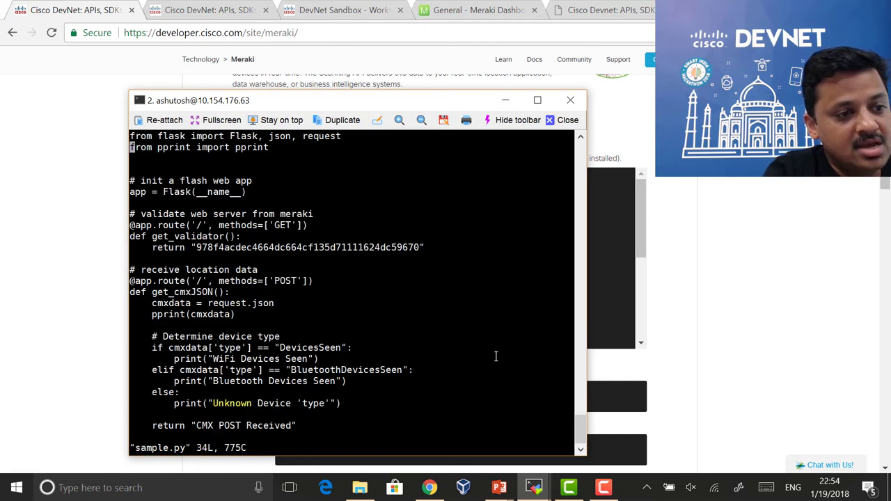
pyautogui.press('Return')
pyautogui.press('Return')
pyautogui.press('Return')
pyautogui.press('Return')
pyautogui.press('Return')
pyautogui.press('Return')
pyautogui.press('Return')
pyautogui.press('Return')
pyautogui.press('Return')
pyautogui.press('Return')
pyautogui.press('Return')
pyautogui.press('Return')
pyautogui.press('Return')
pyautogui.press('Return')
pyautogui.press('Return')
pyautogui.press('Return')
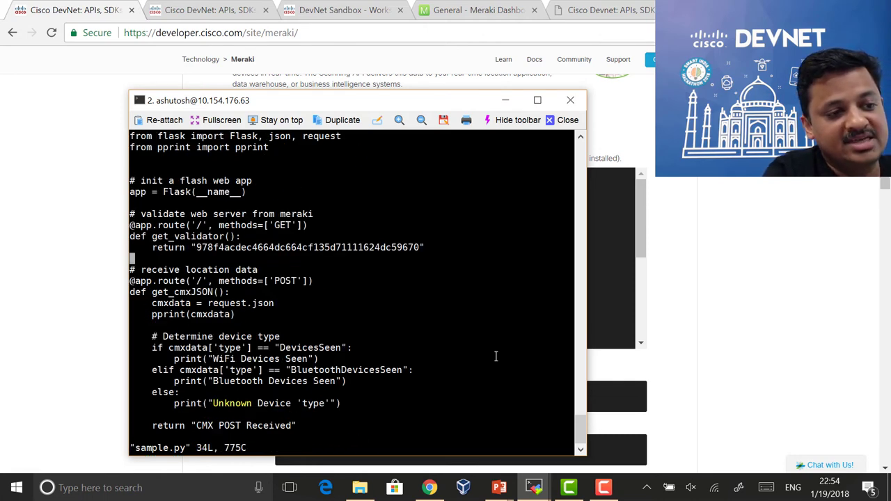
pyautogui.press('Return')
pyautogui.press('Return')
pyautogui.press('Return')
pyautogui.press('Return')
pyautogui.press('Return')
pyautogui.press('Return')
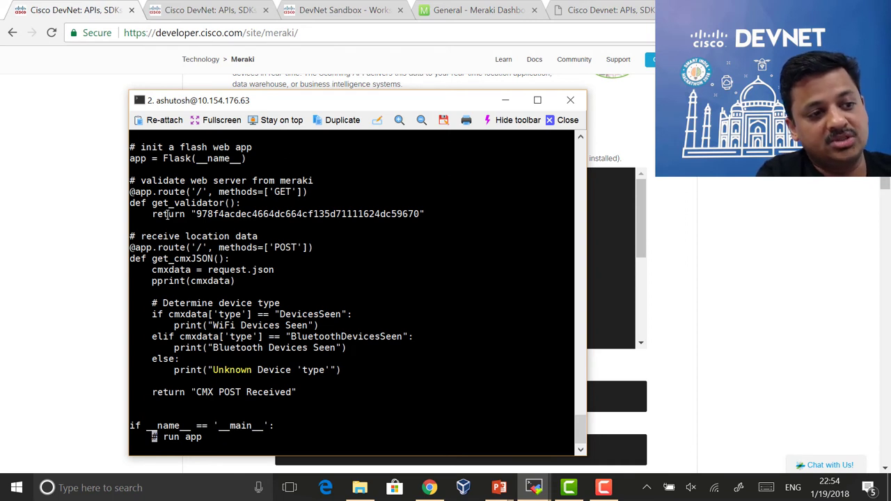
# - Highlight the validator return value and the pprint(cmxdata) line in sample.py, and quit vi without saving
pyautogui.doubleClick(220, 215)
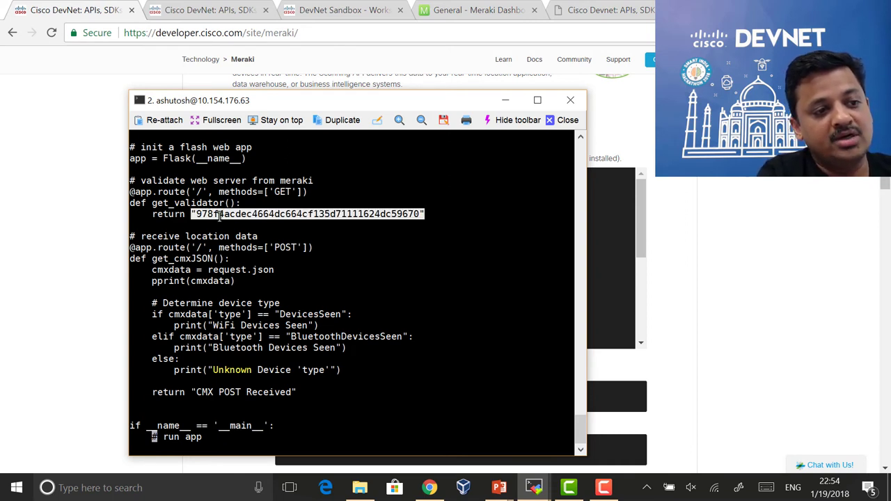
pyautogui.click(220, 215)
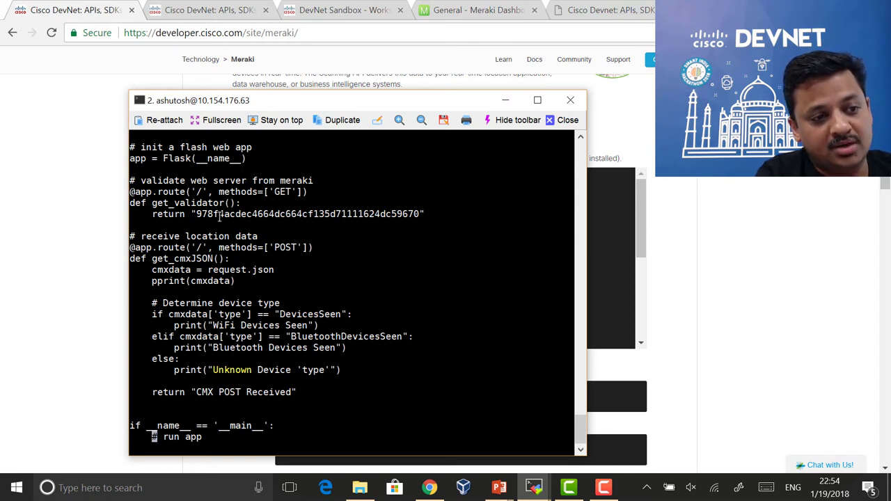
pyautogui.moveTo(197, 305); pyautogui.dragTo(178, 281)
pyautogui.click(175, 281)
pyautogui.tripleClick(171, 281)
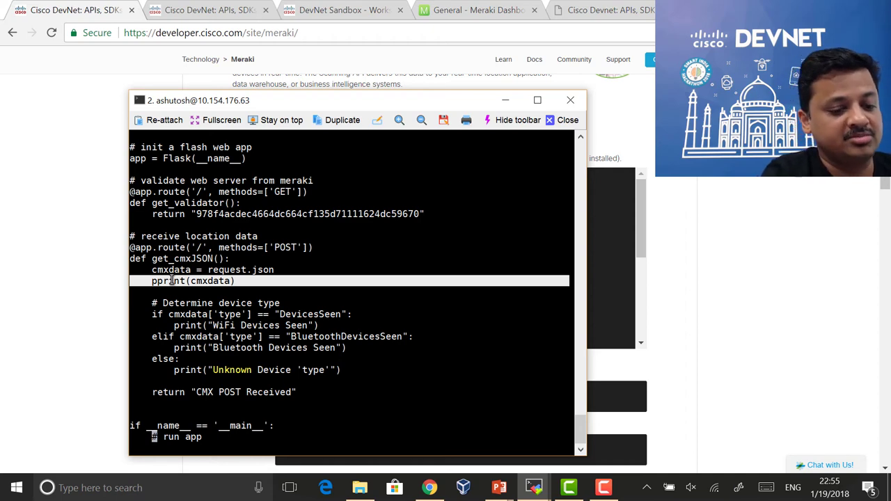
pyautogui.write(':q!')
pyautogui.press('Return')
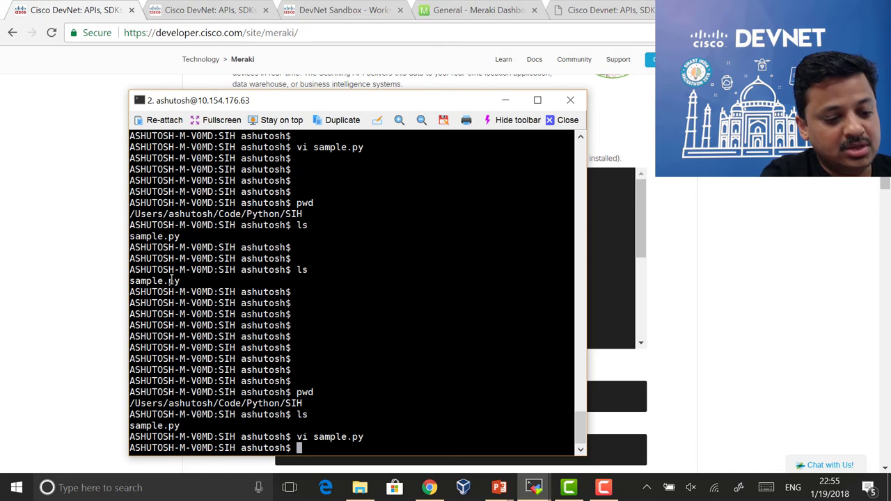
# - Start the Flask API server by running python3 sample.py
pyautogui.write('pyh')
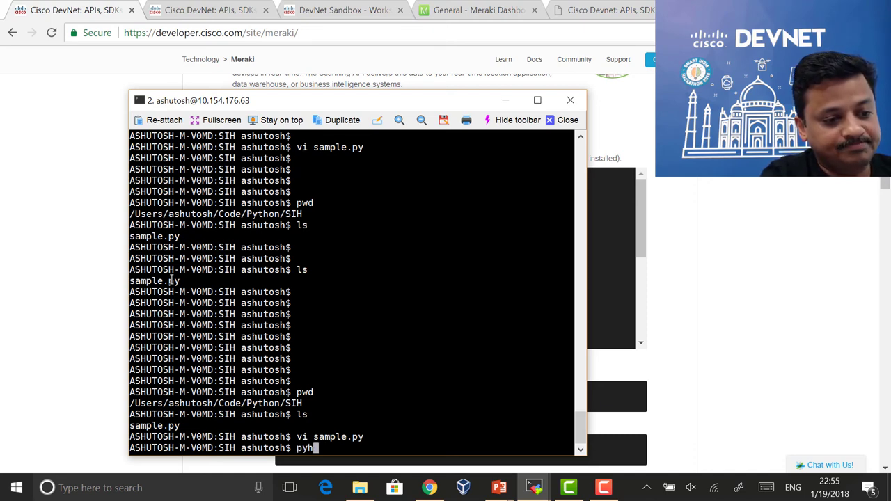
pyautogui.press('BackSpace')
pyautogui.write('thon')
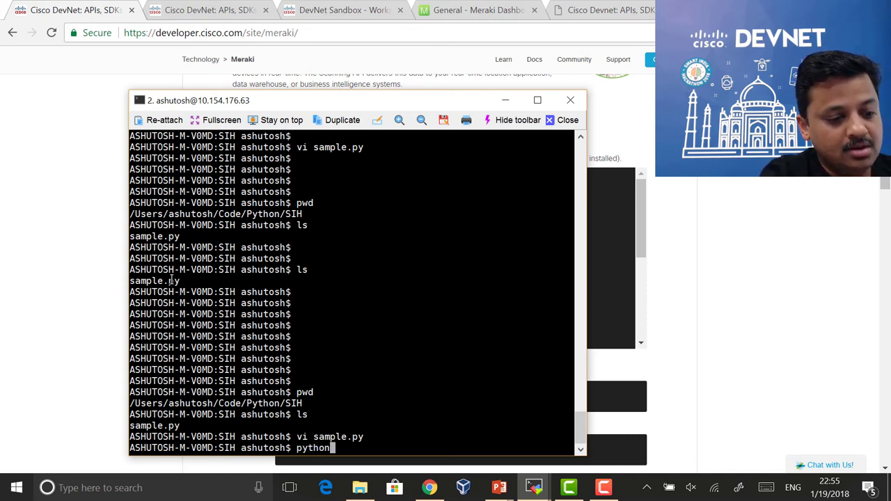
pyautogui.write('3 sample.py')
pyautogui.press('Return')
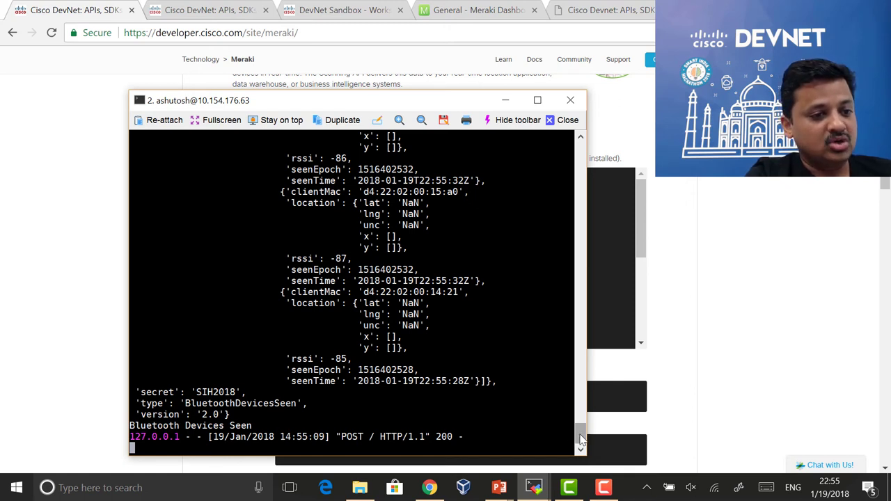
# - Examine the Bluetooth and WiFi device observations in the server's POST output, then return to the latest entries
pyautogui.moveTo(582, 439); pyautogui.dragTo(582, 431)
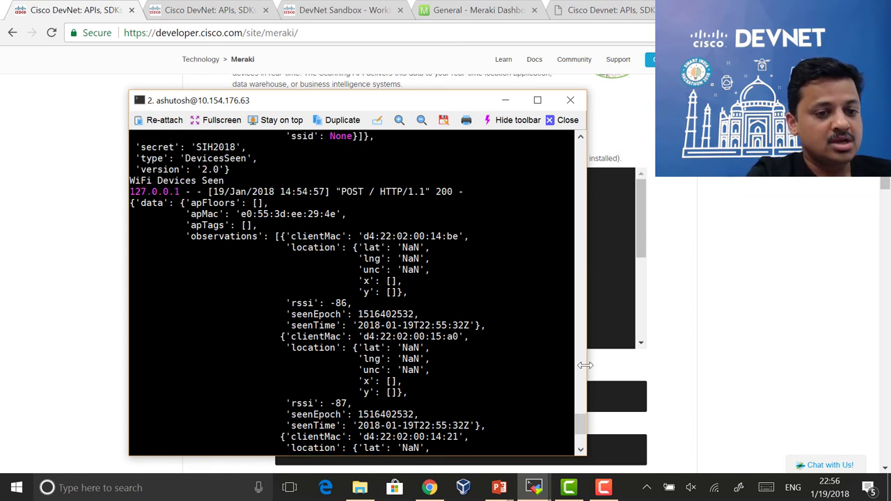
pyautogui.moveTo(582, 433); pyautogui.dragTo(581, 412)
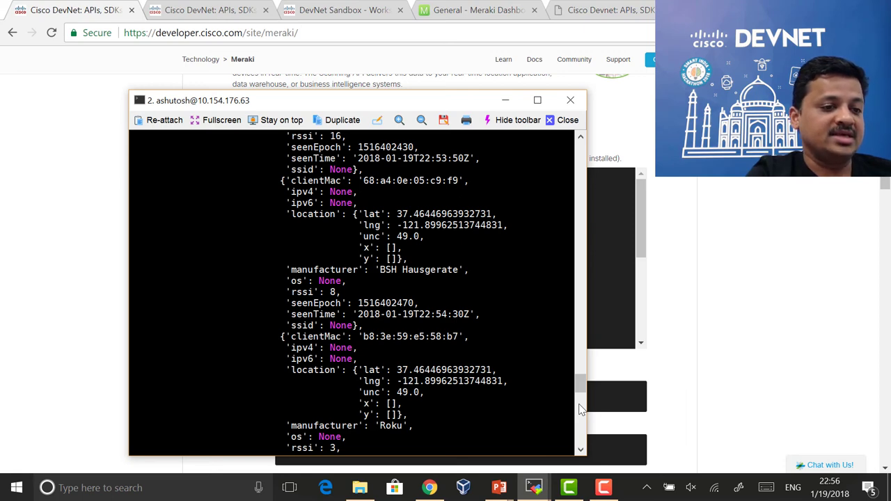
pyautogui.scroll(-5, 578, 396)
pyautogui.scroll(-10, 578, 395)
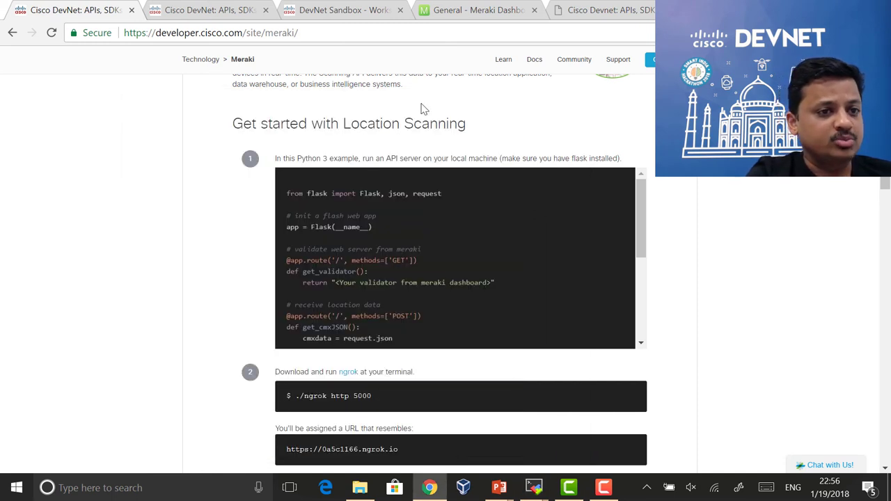
pyautogui.click(449, 14)
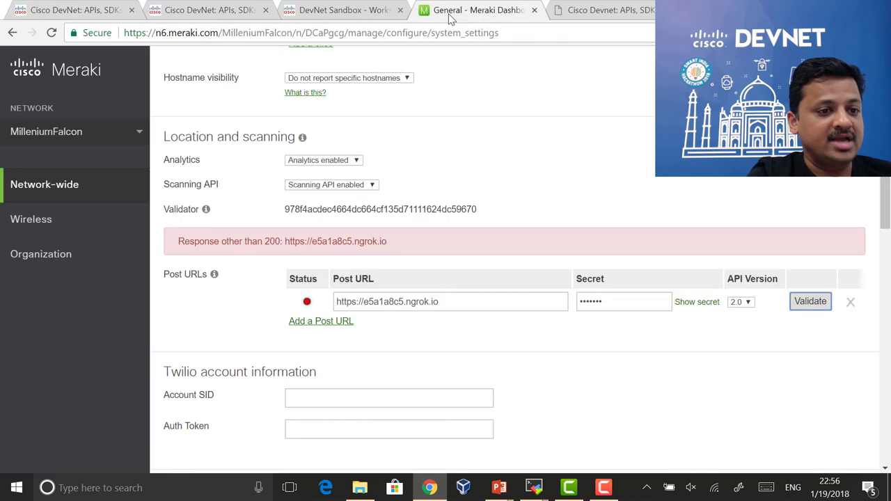
pyautogui.click(818, 311)
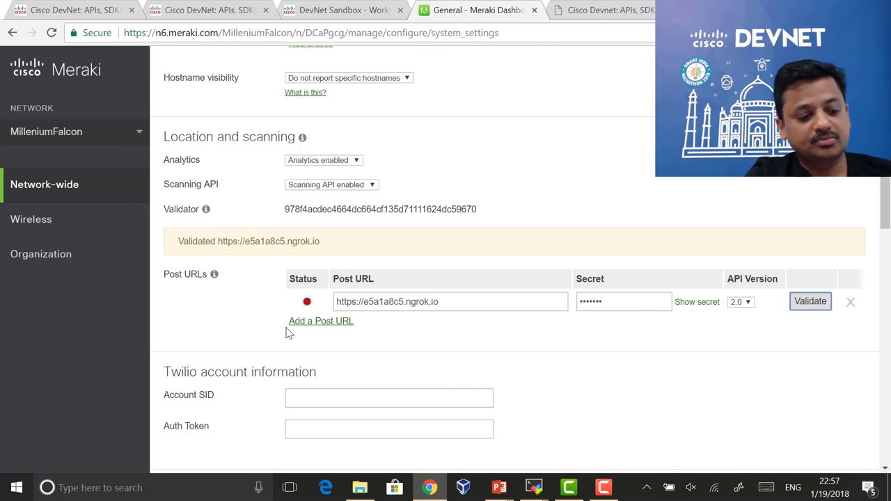
# - Switch to the PowerPoint slide show and advance from the Step 3a Validation slide to the Next Steps for you slide
pyautogui.hotkey('alt', 'Tab')
pyautogui.press('Tab')
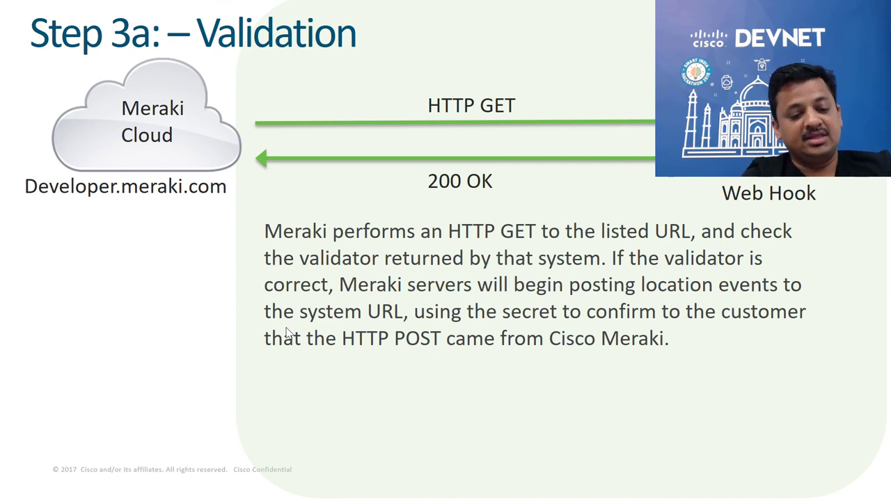
pyautogui.press('Right')
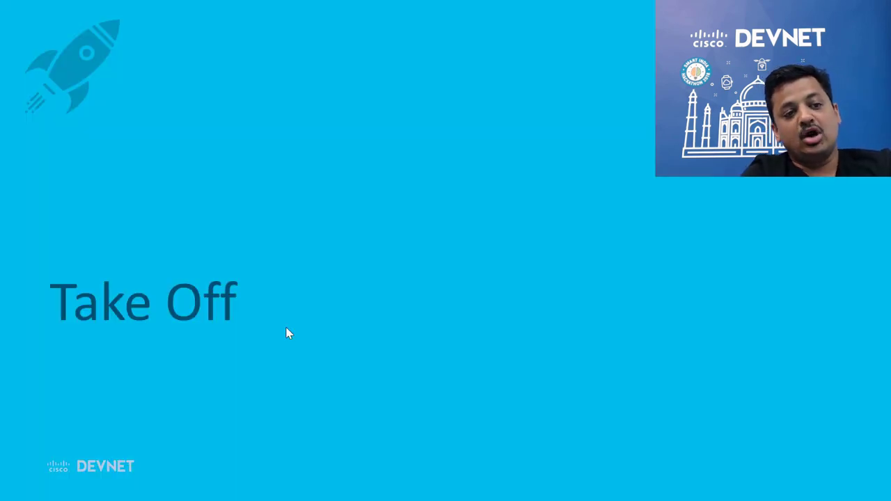
pyautogui.press('Right')
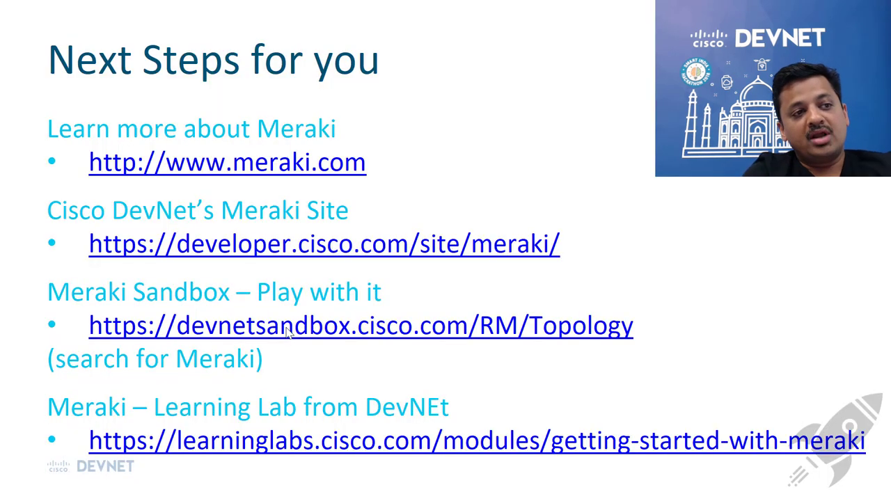